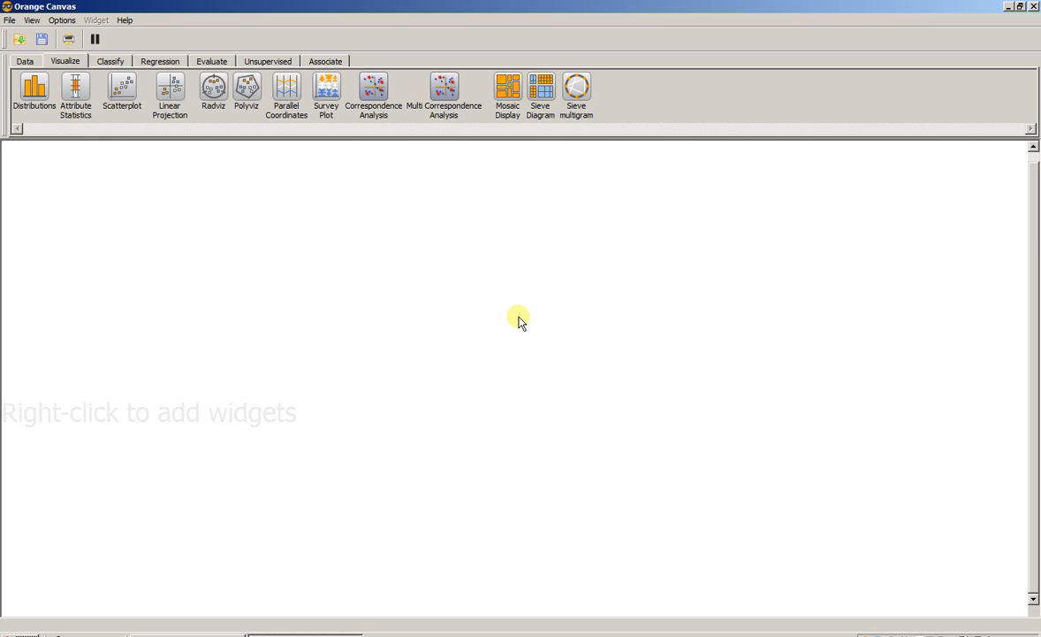
# Place a File widget and a Distributions widget side by side on the empty canvas
pyautogui.click(25, 61)
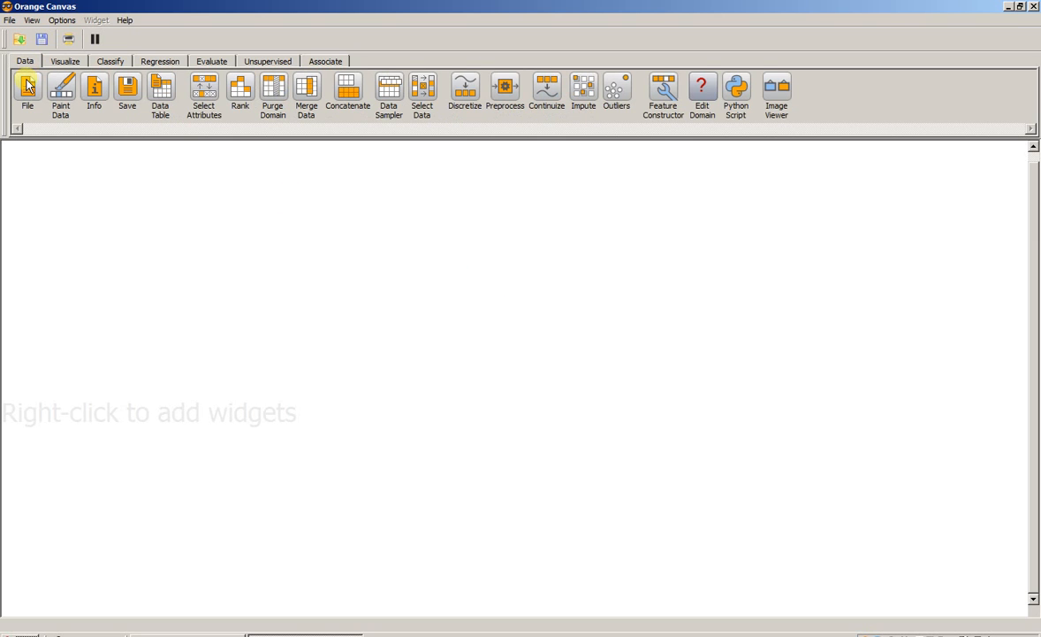
pyautogui.moveTo(27, 84); pyautogui.dragTo(101, 276)
pyautogui.click(67, 205)
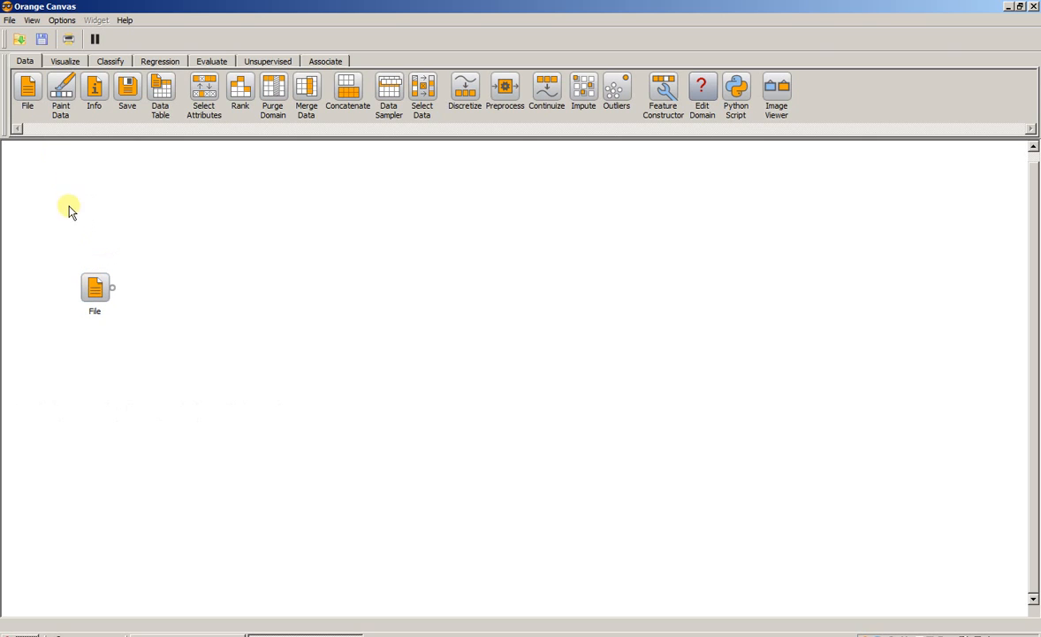
pyautogui.click(65, 61)
pyautogui.moveTo(34, 86); pyautogui.dragTo(217, 287)
# Load the titanic.tab data set in the File widget and close its settings
pyautogui.click(96, 278)
pyautogui.rightClick(96, 279)
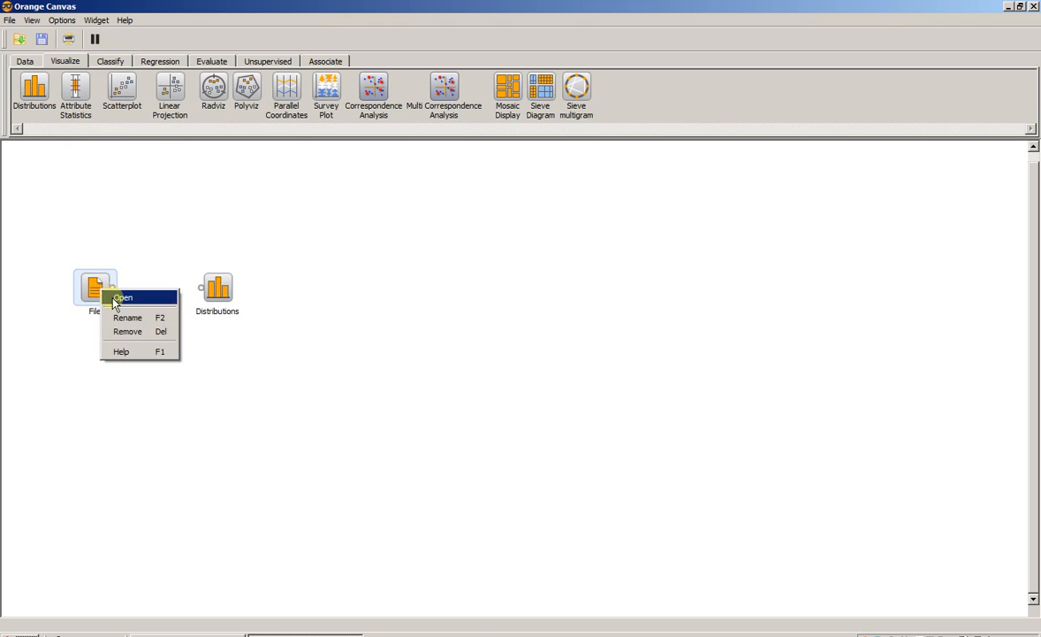
pyautogui.click(117, 264)
pyautogui.click(201, 192)
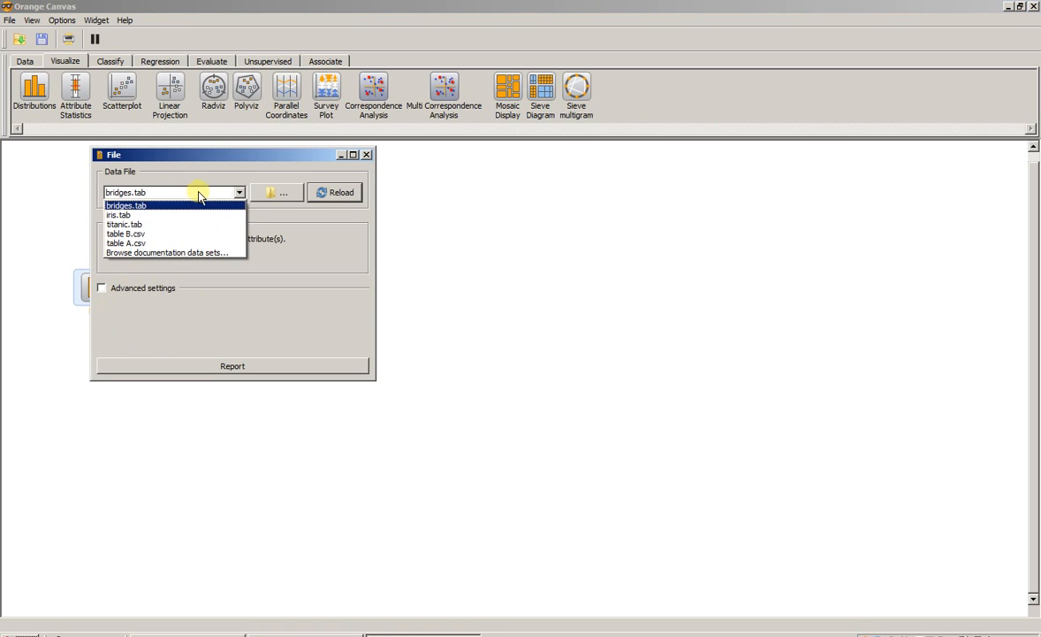
pyautogui.click(155, 217)
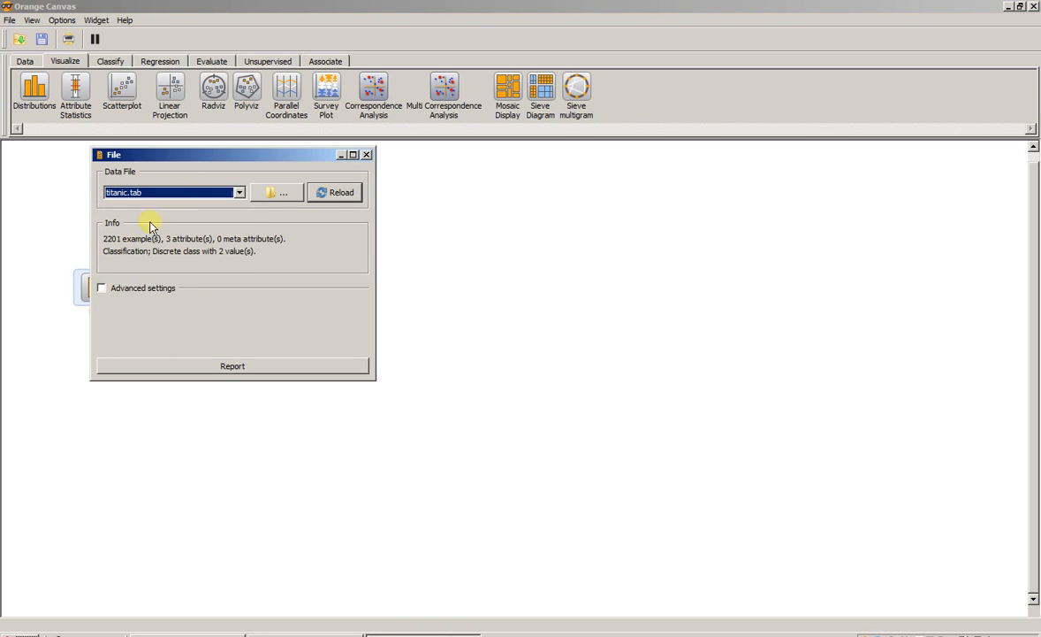
pyautogui.click(367, 154)
# Connect the File widget's output to the Distributions widget and open the Distributions view
pyautogui.moveTo(112, 287); pyautogui.dragTo(197, 292)
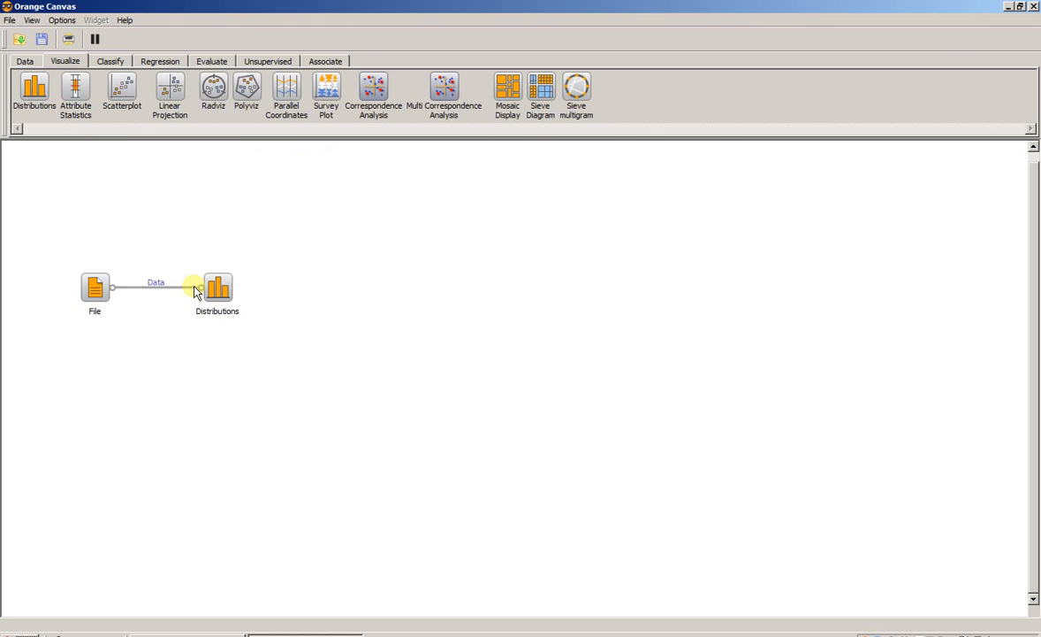
pyautogui.rightClick(215, 287)
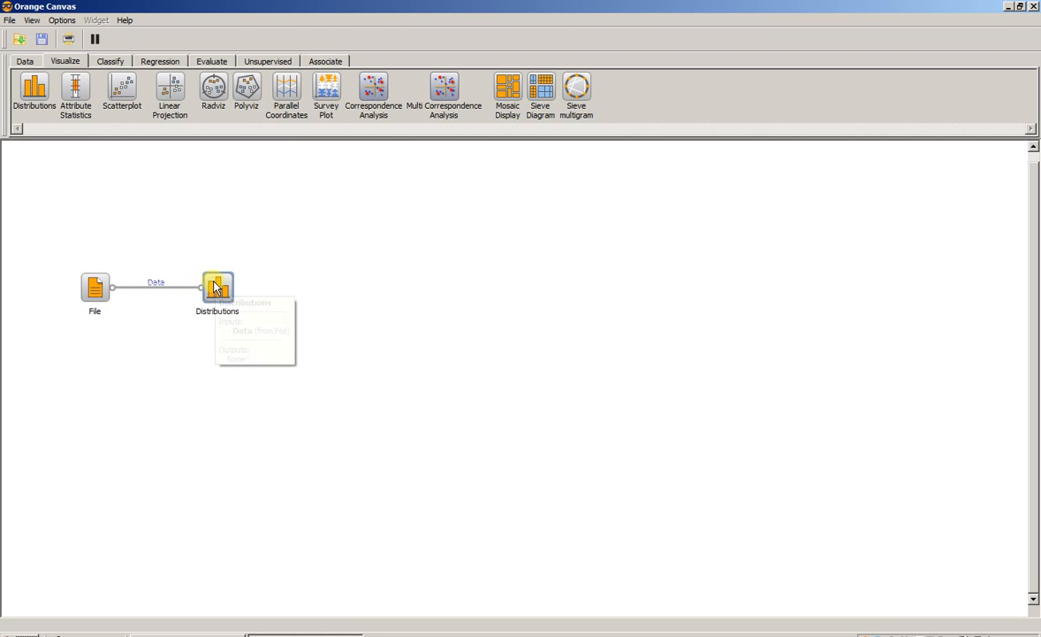
pyautogui.click(233, 292)
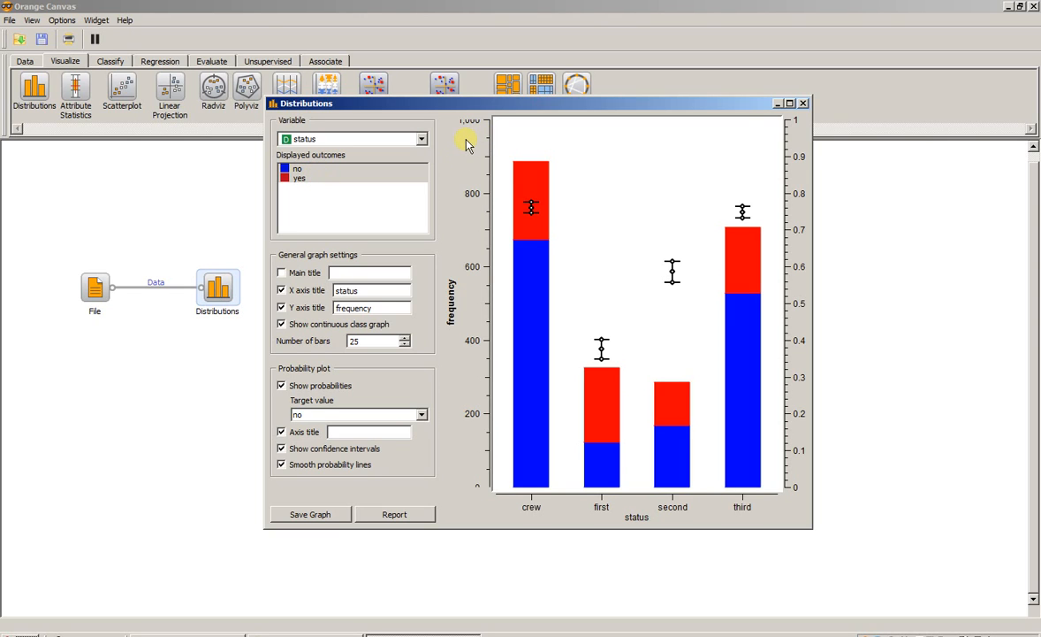
# View the Titanic distributions by age and by sex, and return to the status variable
pyautogui.click(367, 138)
pyautogui.click(318, 163)
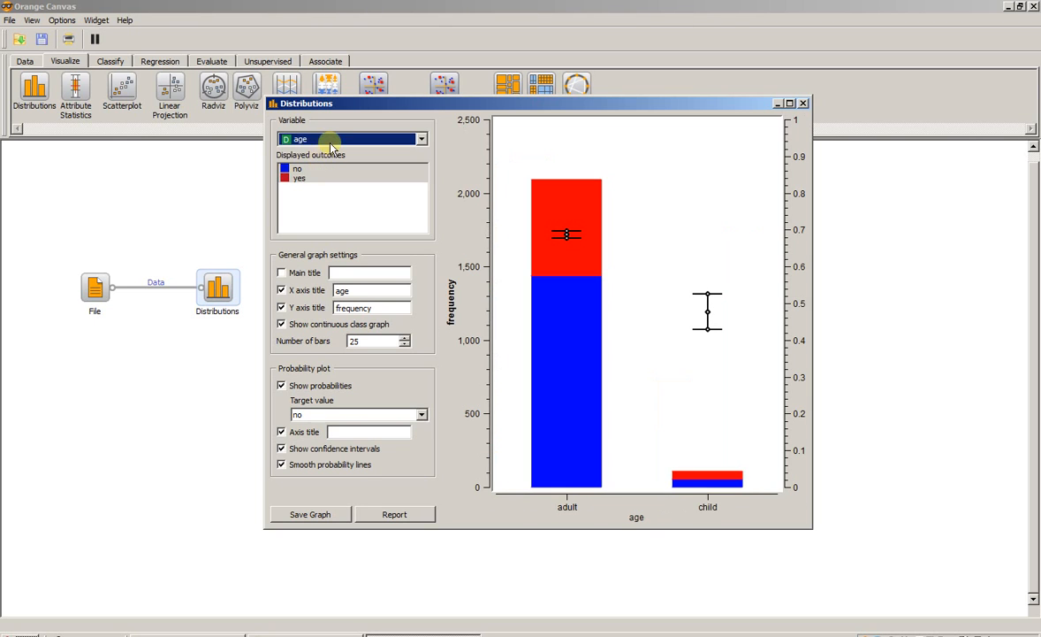
pyautogui.click(328, 139)
pyautogui.click(305, 171)
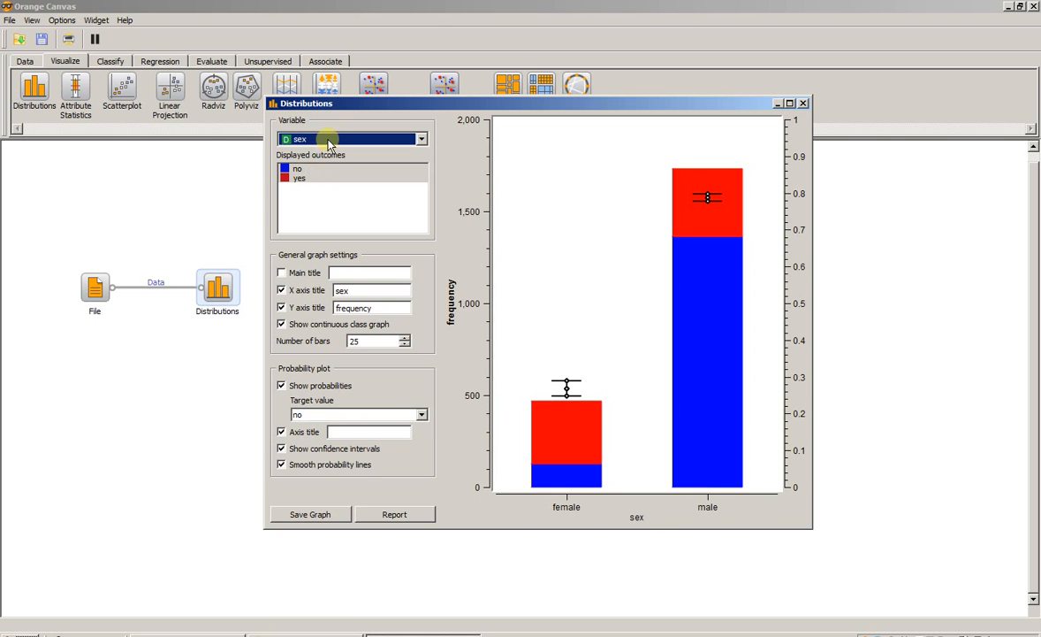
pyautogui.click(325, 139)
pyautogui.click(320, 155)
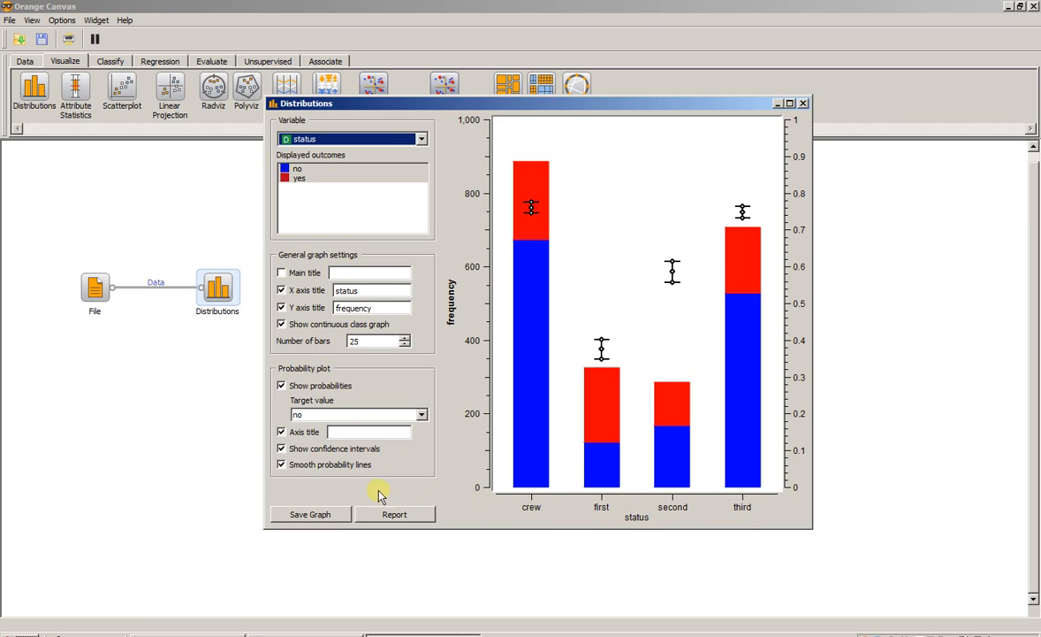
# Set the probability plot's target value to yes and toggle the confidence intervals off and back on
pyautogui.click(305, 414)
pyautogui.click(307, 438)
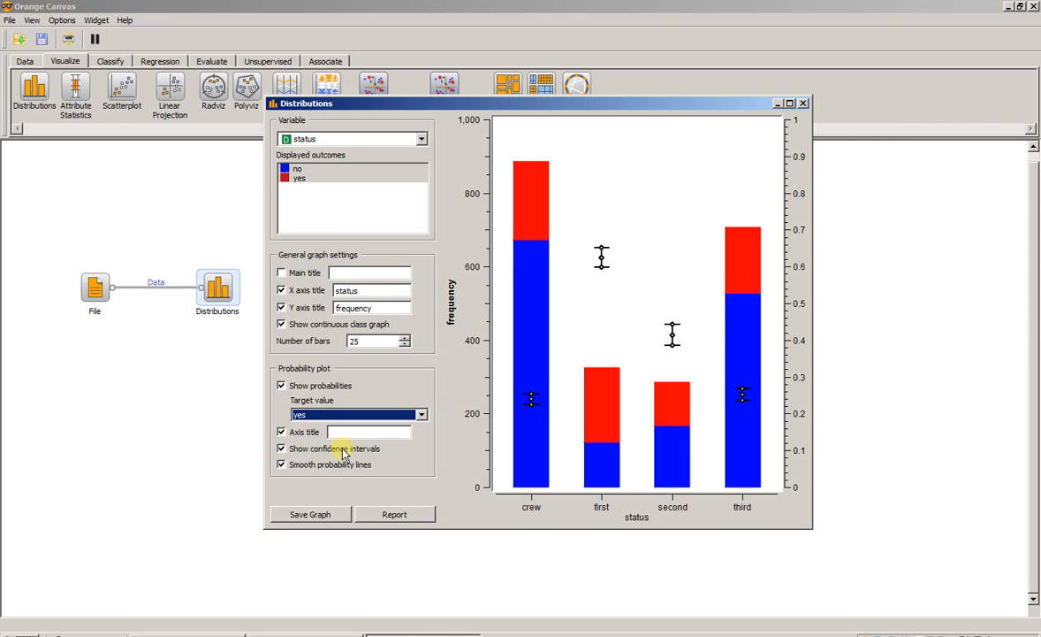
pyautogui.click(282, 449)
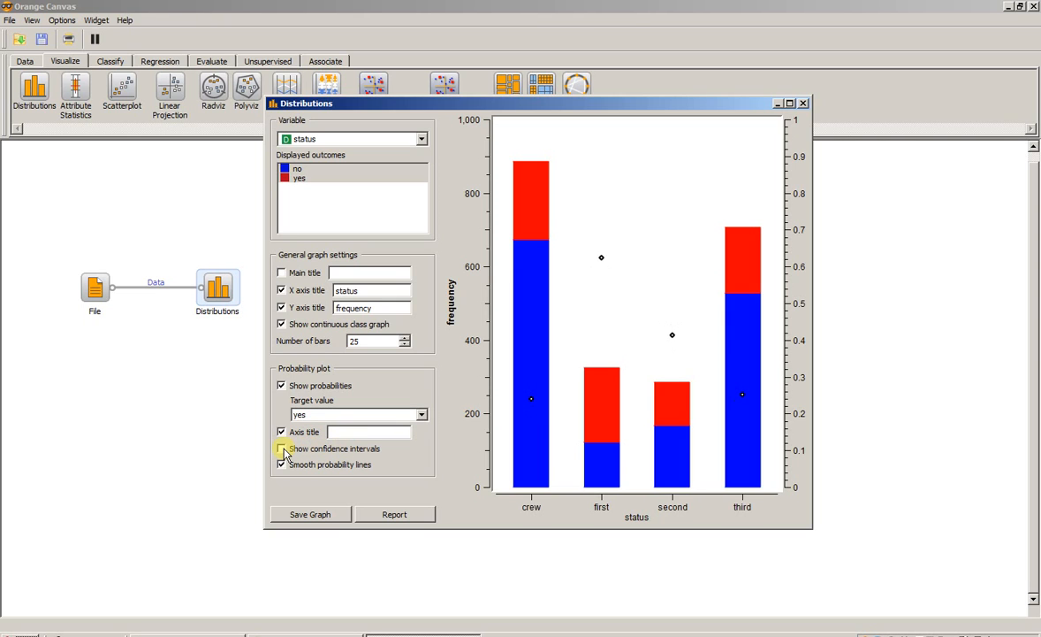
pyautogui.click(282, 449)
# Close the Distributions view and delete both Titanic workflow widgets from the canvas
pyautogui.click(803, 103)
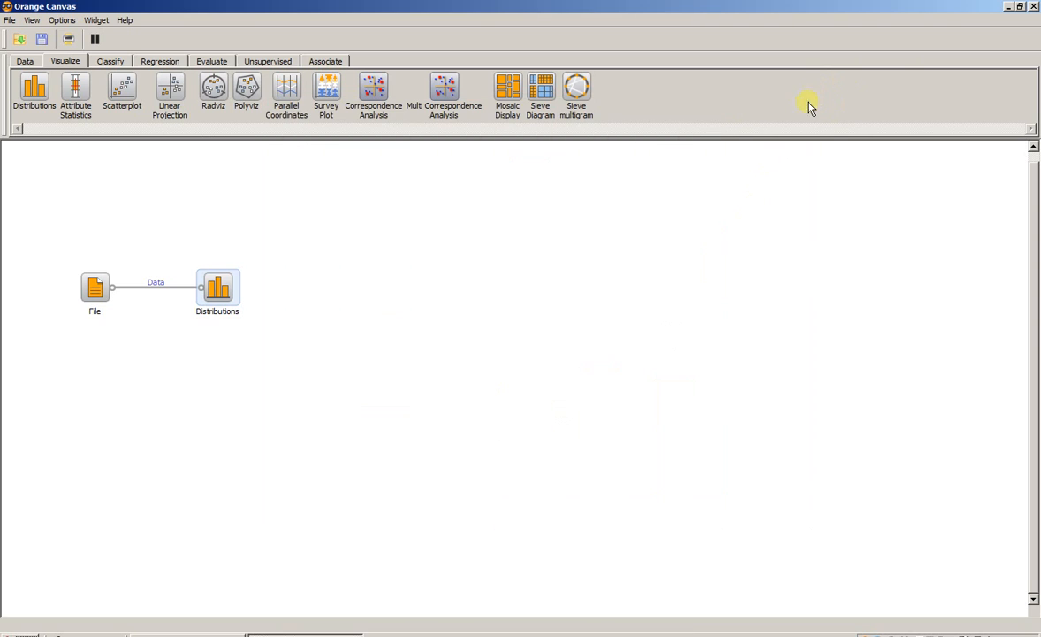
pyautogui.moveTo(326, 258); pyautogui.dragTo(53, 353)
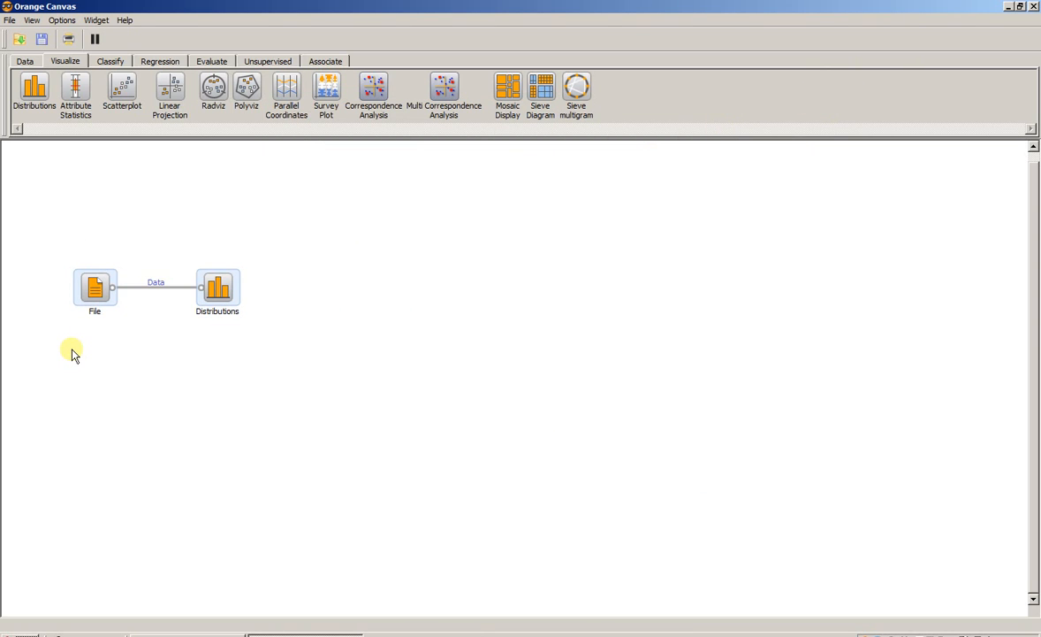
pyautogui.press('Delete')
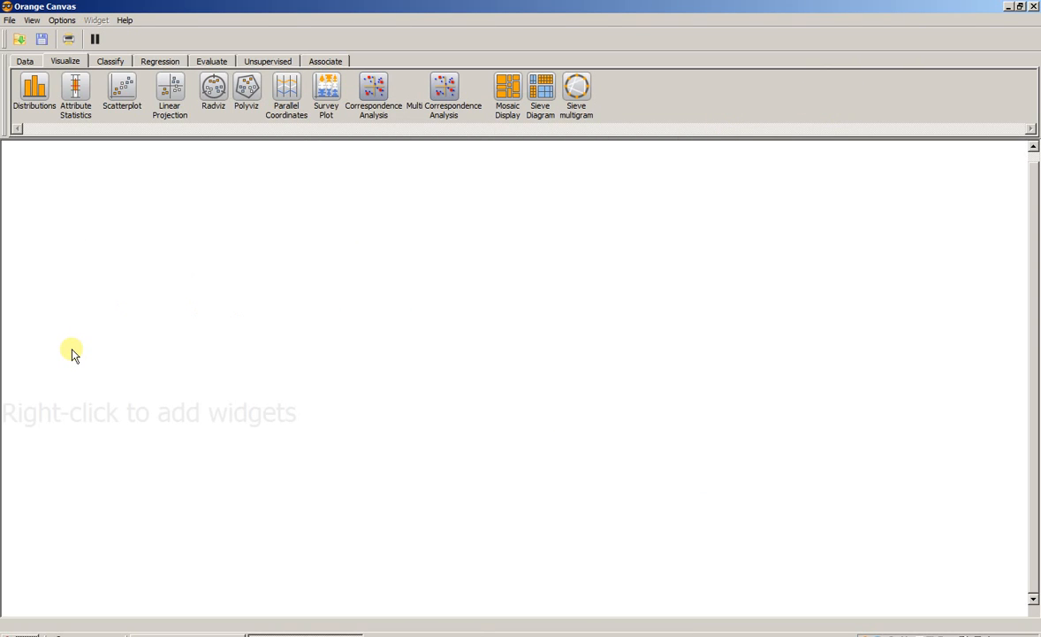
# Add a new File widget and a new Distributions widget to the cleared canvas
pyautogui.click(23, 61)
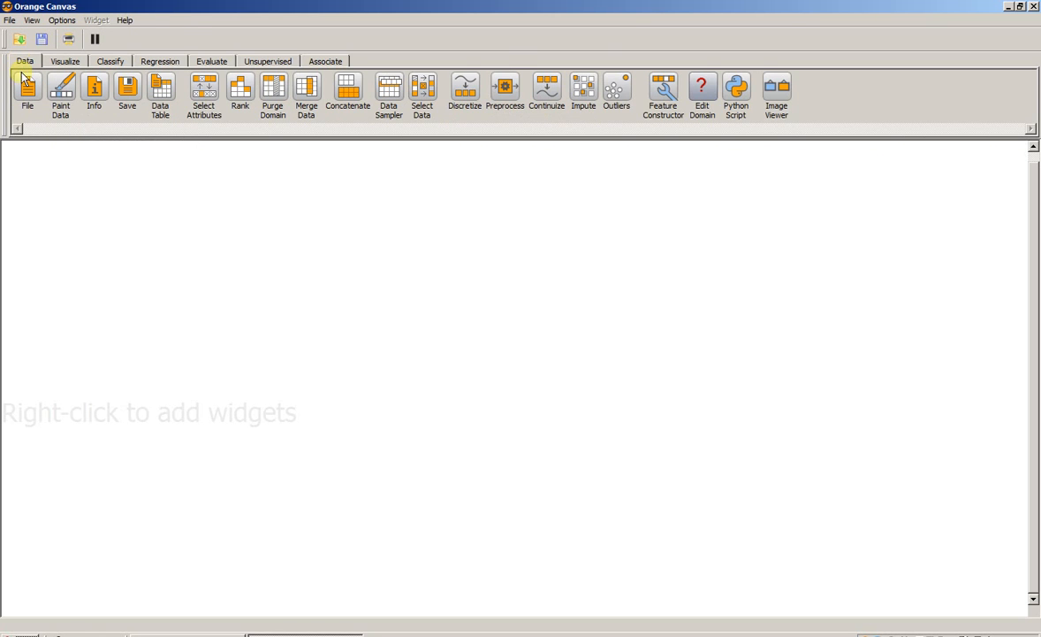
pyautogui.moveTo(28, 86); pyautogui.dragTo(109, 305)
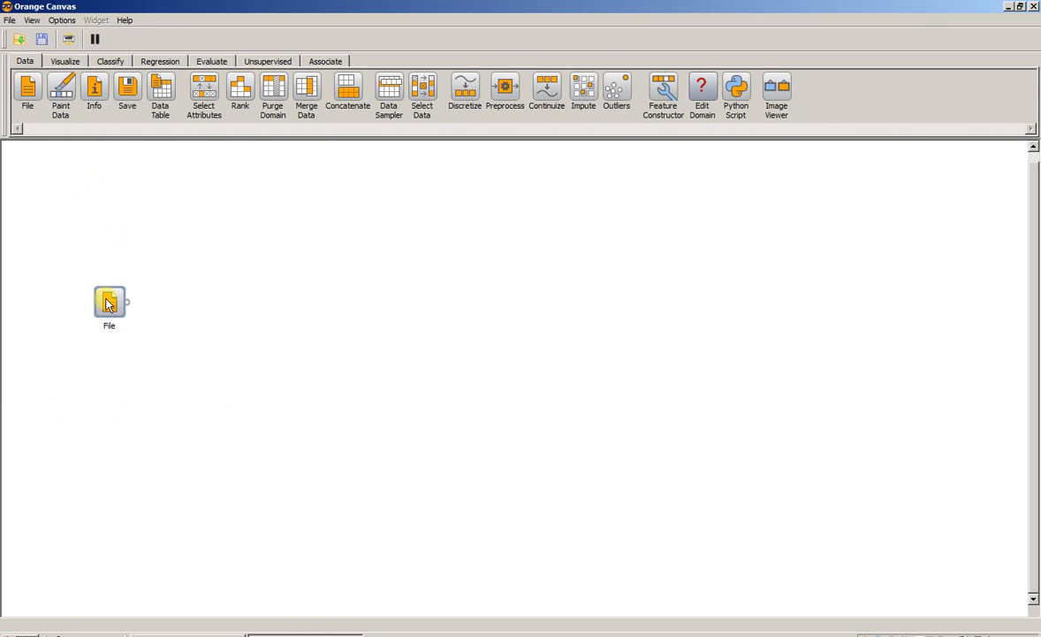
pyautogui.click(65, 61)
pyautogui.moveTo(34, 87); pyautogui.dragTo(215, 306)
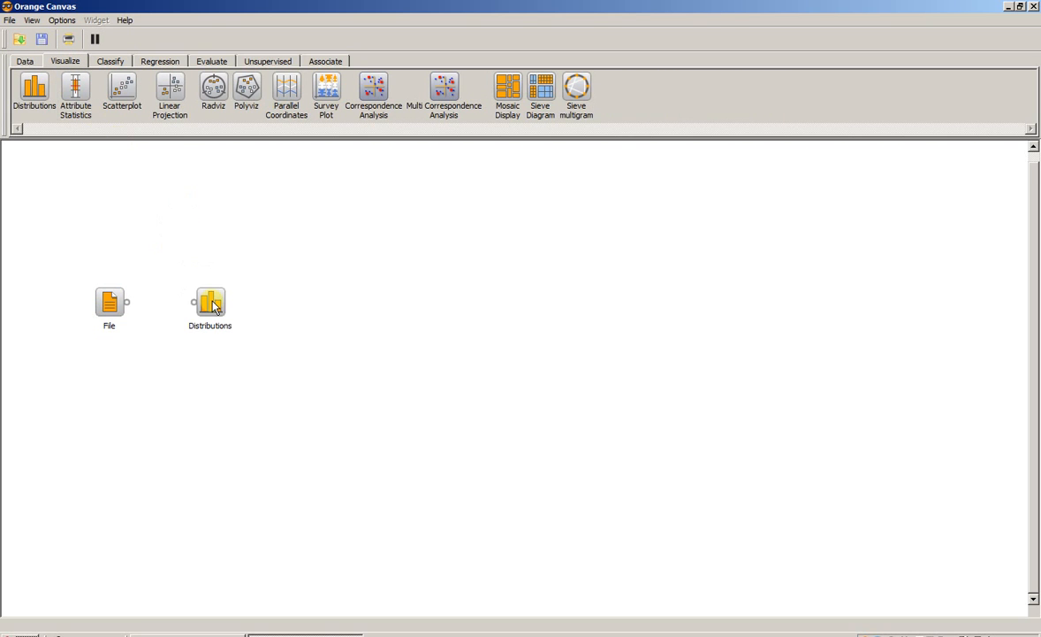
# Switch the File widget's data set to iris.tab and close its settings
pyautogui.rightClick(112, 303)
pyautogui.click(126, 313)
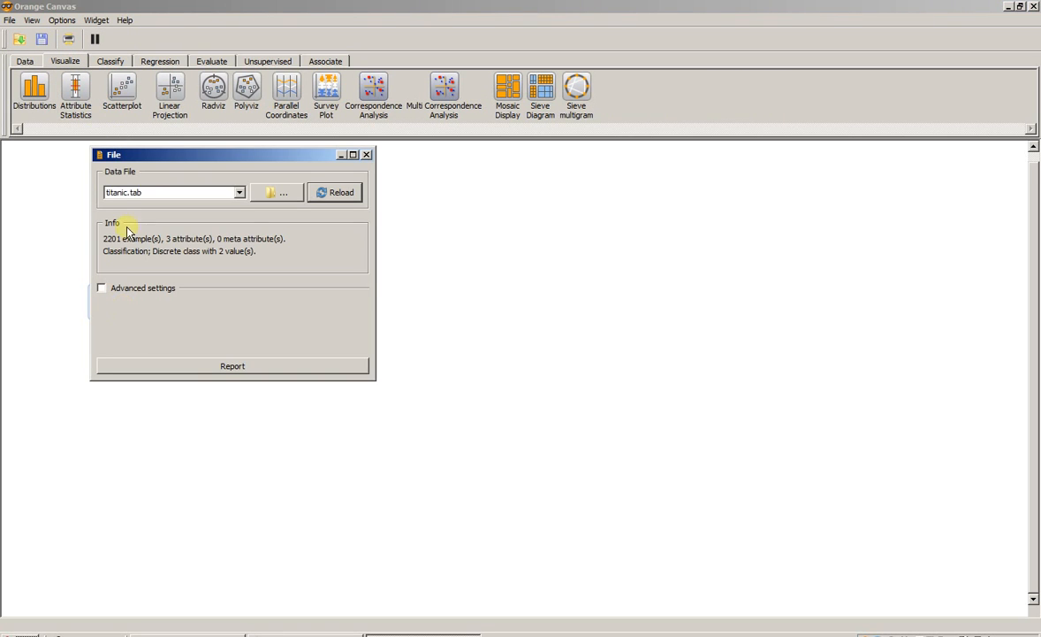
pyautogui.click(139, 192)
pyautogui.click(133, 224)
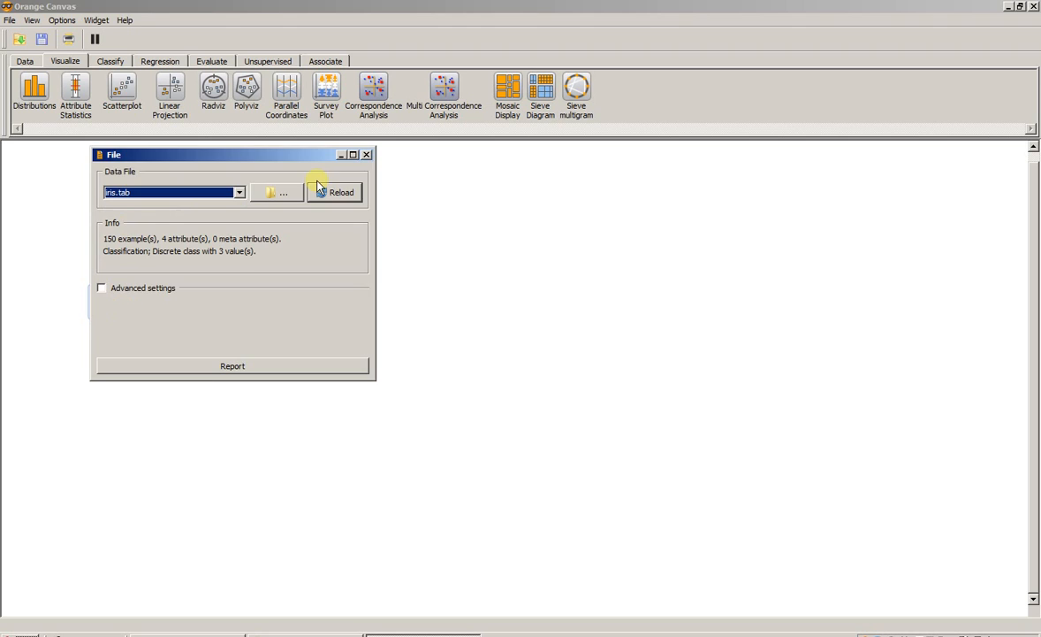
pyautogui.click(367, 155)
# Link the File widget to the Distributions widget and open the iris data's distribution graph
pyautogui.moveTo(128, 303); pyautogui.dragTo(221, 299)
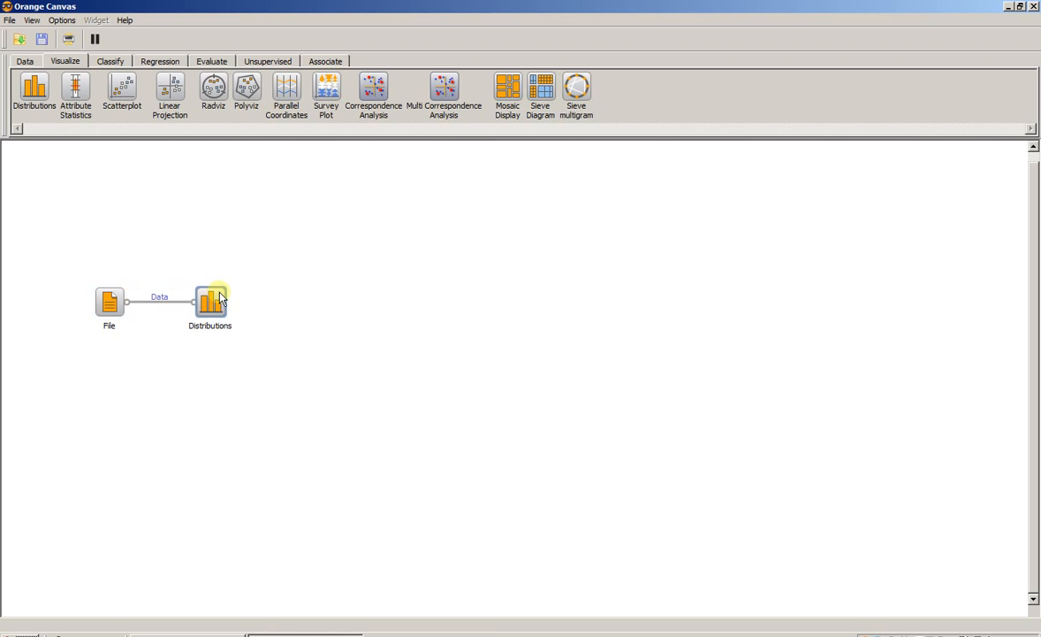
pyautogui.rightClick(212, 301)
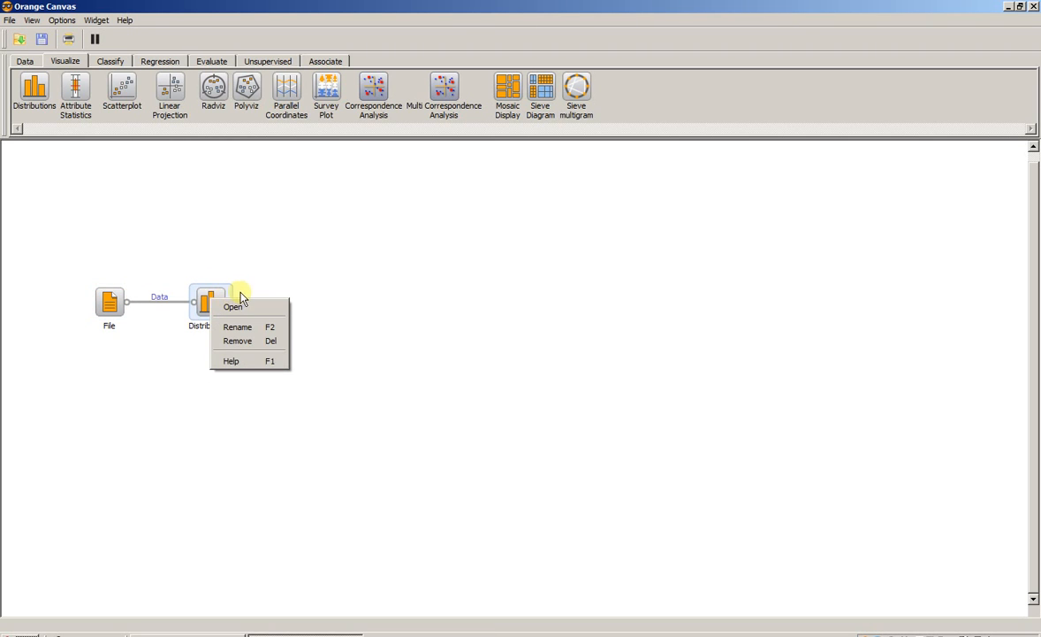
pyautogui.click(238, 306)
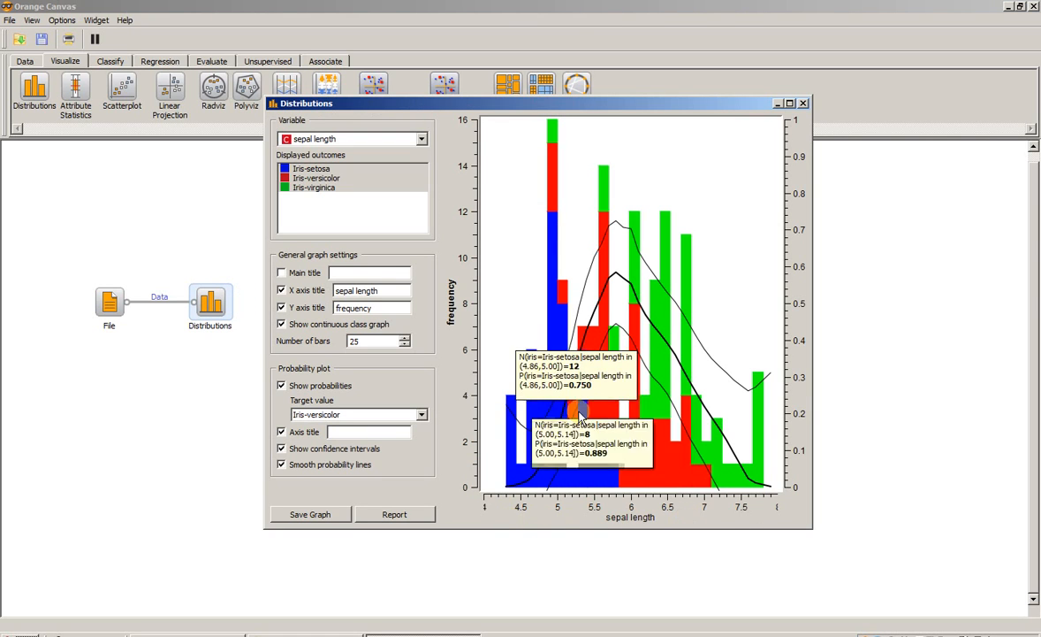
# Try 35 bars in the sepal length histogram and restore the number of bars to 25
pyautogui.click(404, 339)
pyautogui.click(404, 345)
pyautogui.click(403, 346)
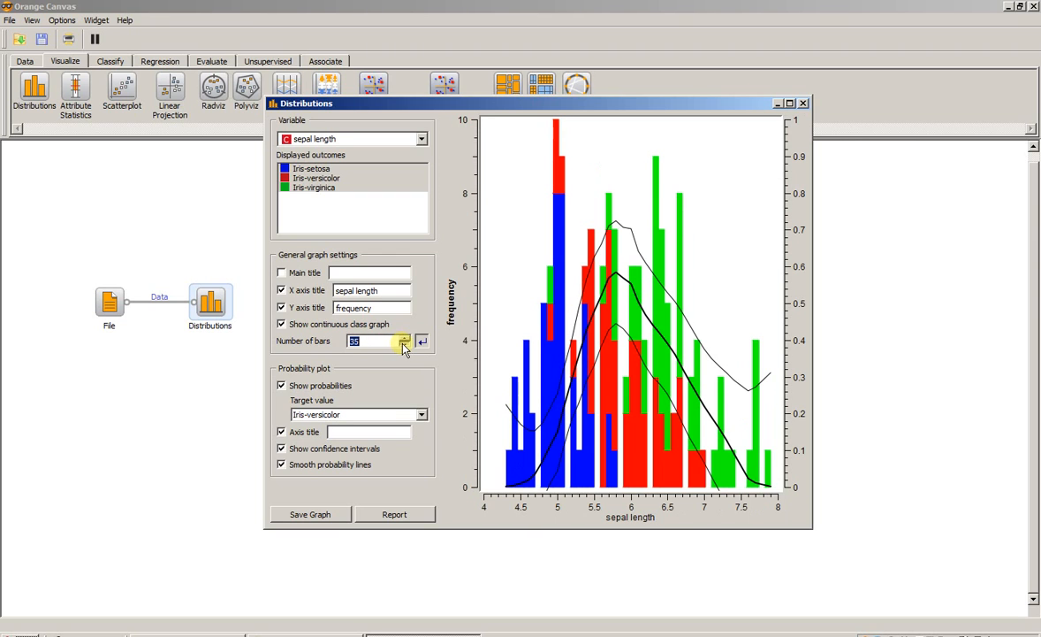
pyautogui.click(404, 345)
pyautogui.click(403, 345)
pyautogui.click(421, 341)
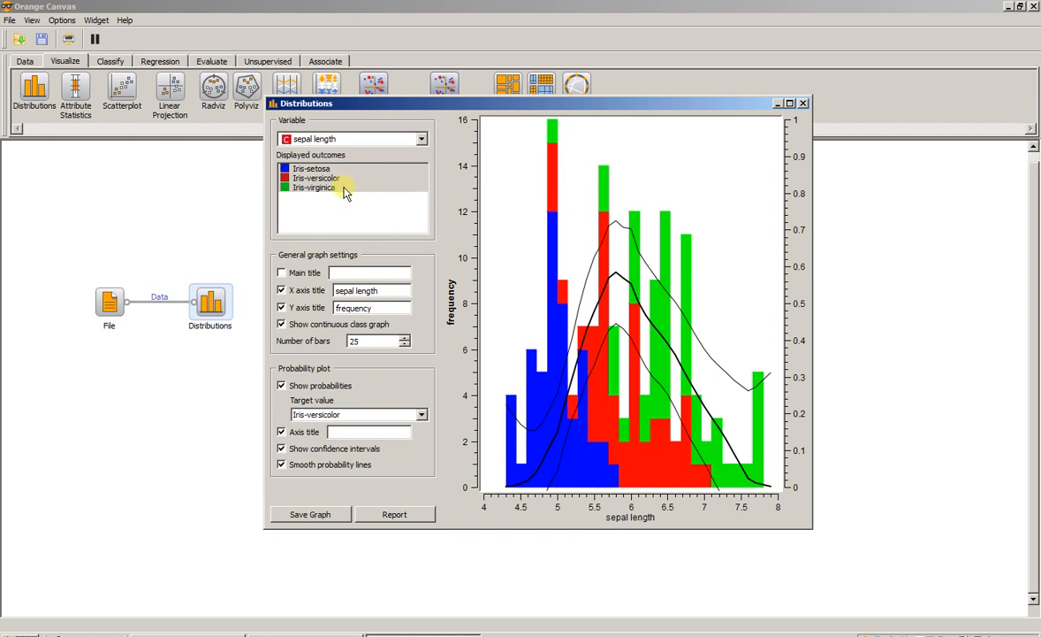
# Review the variable choices, keeping sepal length, and examine the confidence intervals around the Iris-versicolor probability curve
pyautogui.click(322, 142)
pyautogui.click(316, 148)
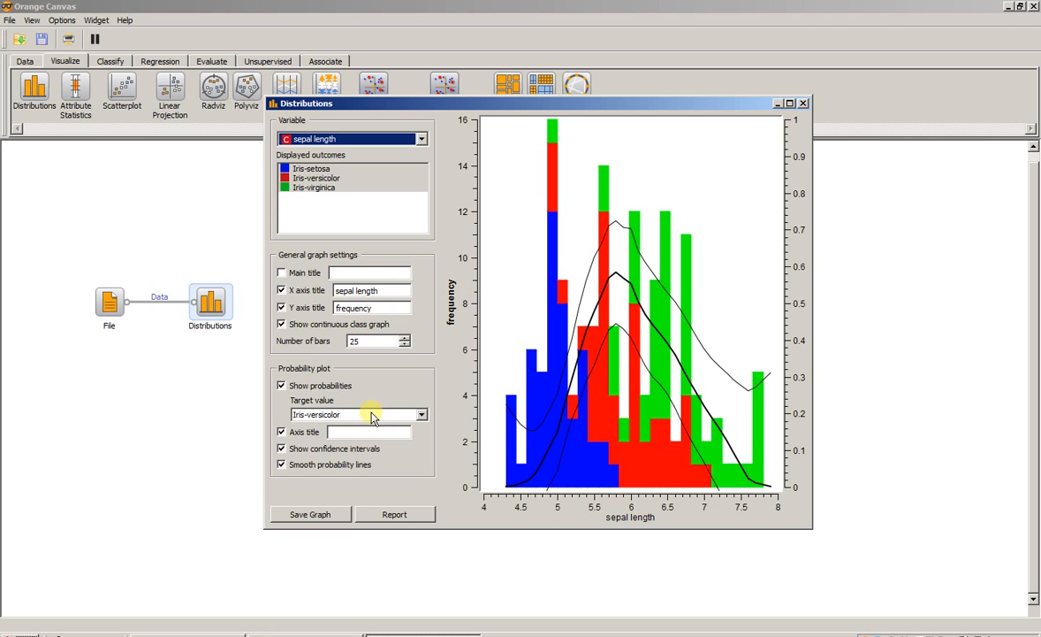
pyautogui.moveTo(527, 481)
pyautogui.click(372, 450)
pyautogui.click(373, 450)
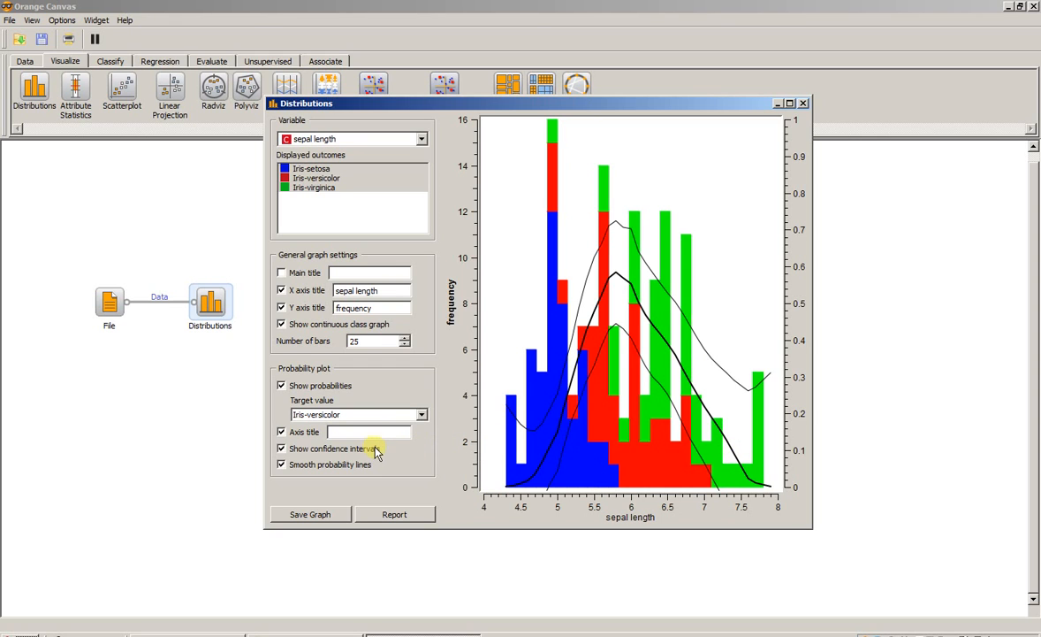
pyautogui.moveTo(670, 284)
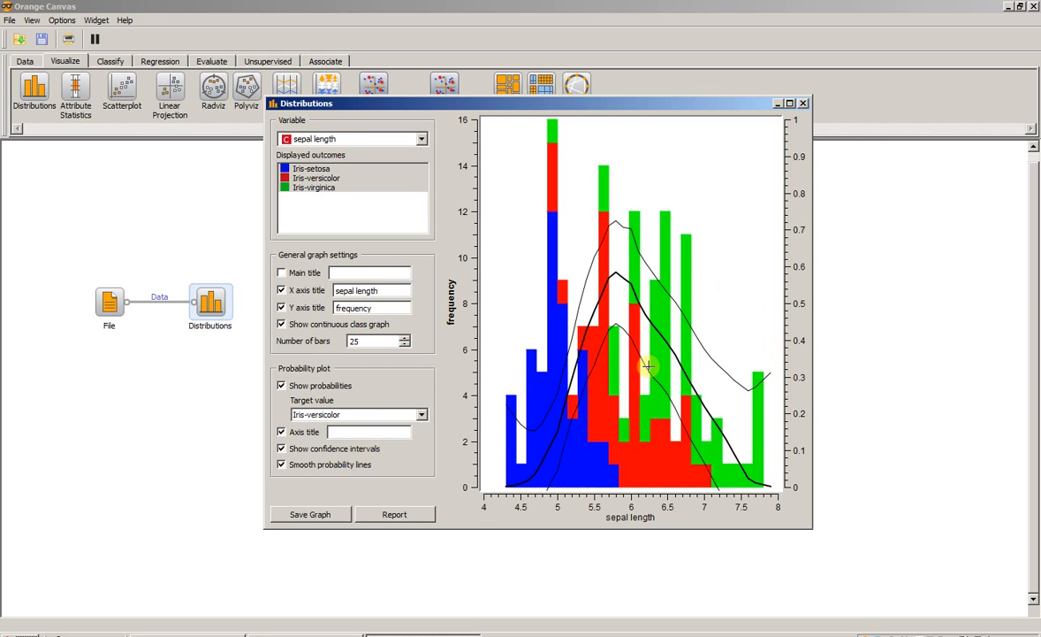
# Plot the probabilities for target value Iris-setosa, and switch the target value to Iris-virginica
pyautogui.click(370, 415)
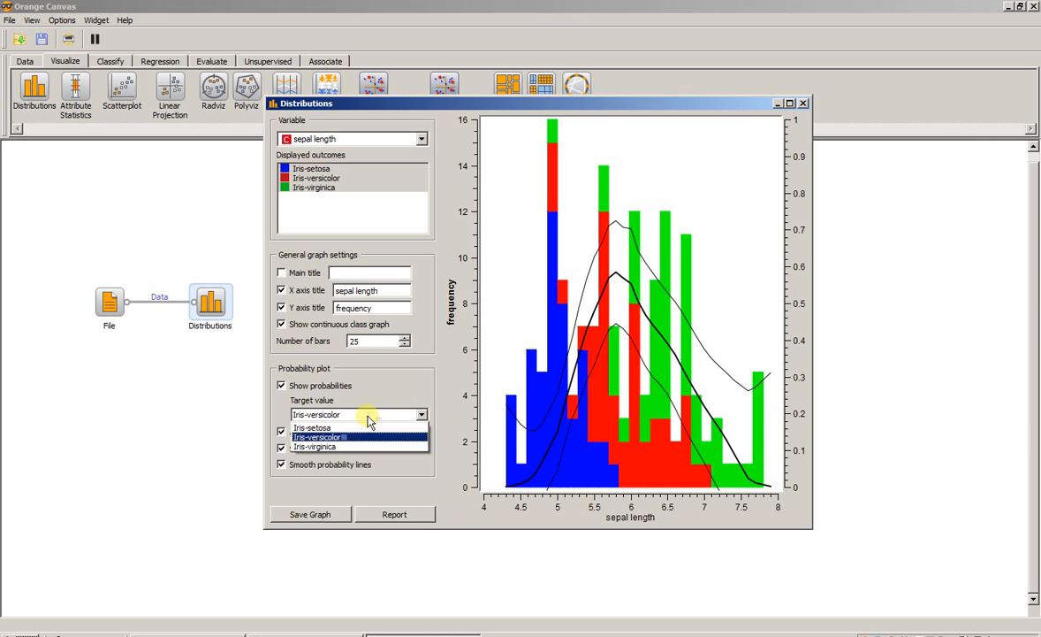
pyautogui.click(312, 428)
pyautogui.click(305, 415)
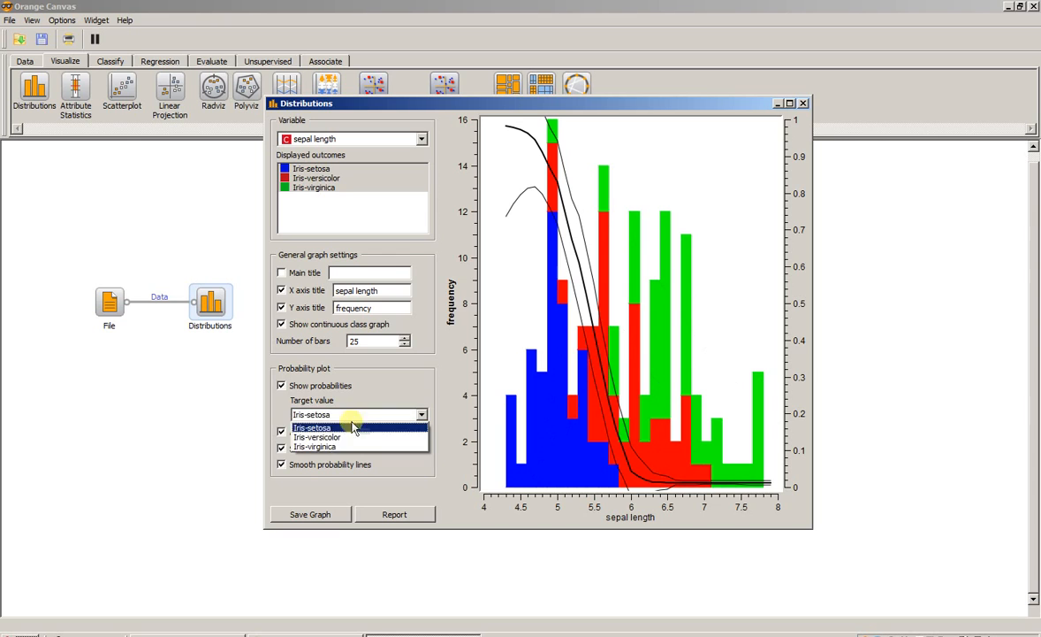
pyautogui.click(339, 447)
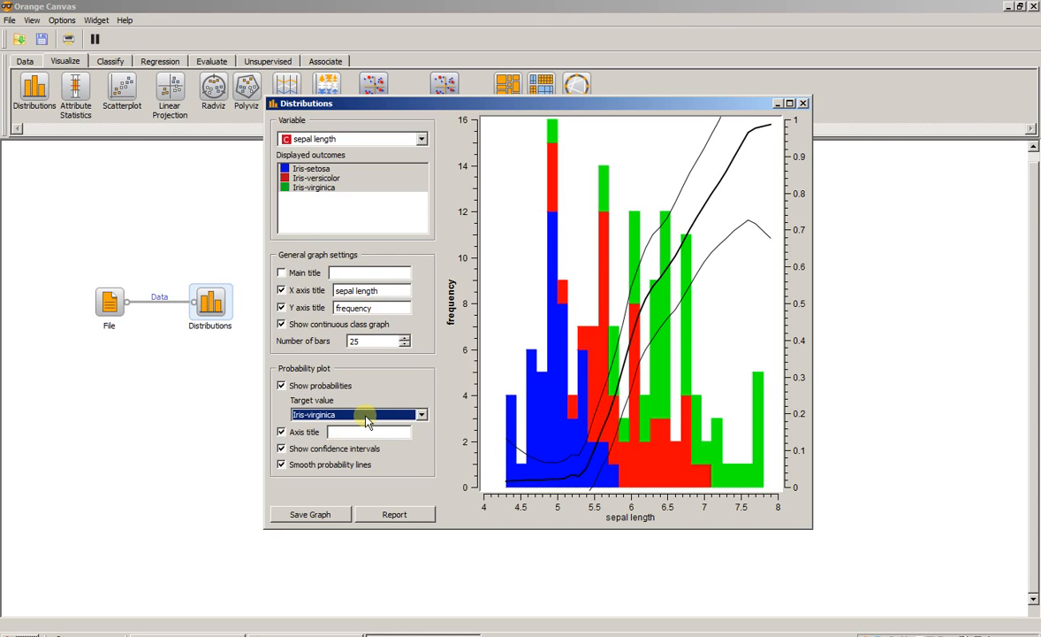
# Close the iris distribution graph and remove the File and Distributions widgets from the canvas
pyautogui.click(805, 103)
pyautogui.moveTo(292, 237); pyautogui.dragTo(57, 382)
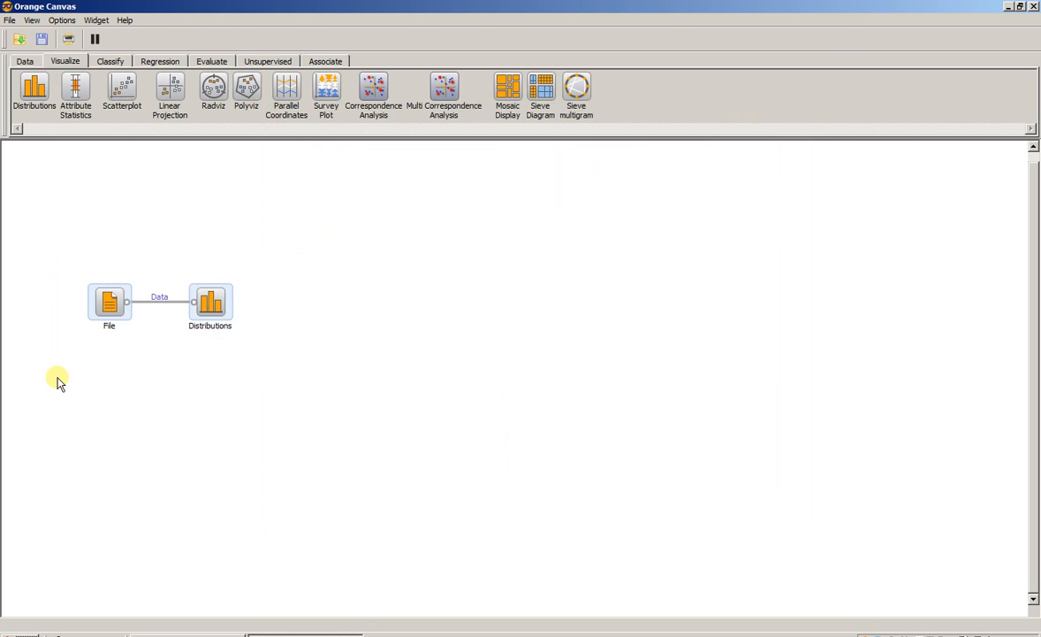
pyautogui.press('Delete')
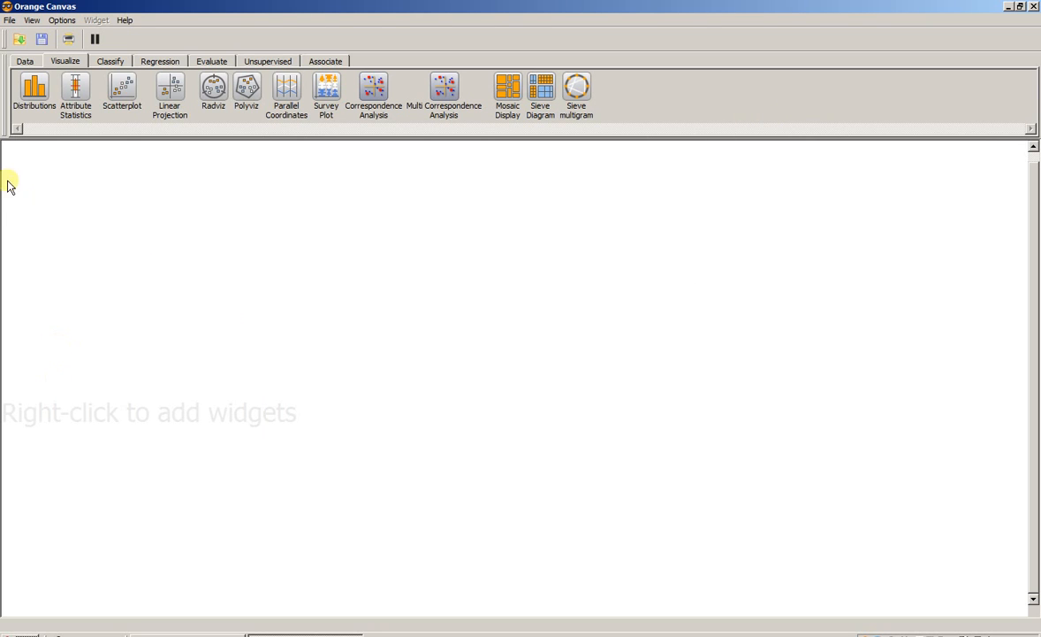
# Add a File widget and a Distributions widget beside it on the empty canvas
pyautogui.click(25, 62)
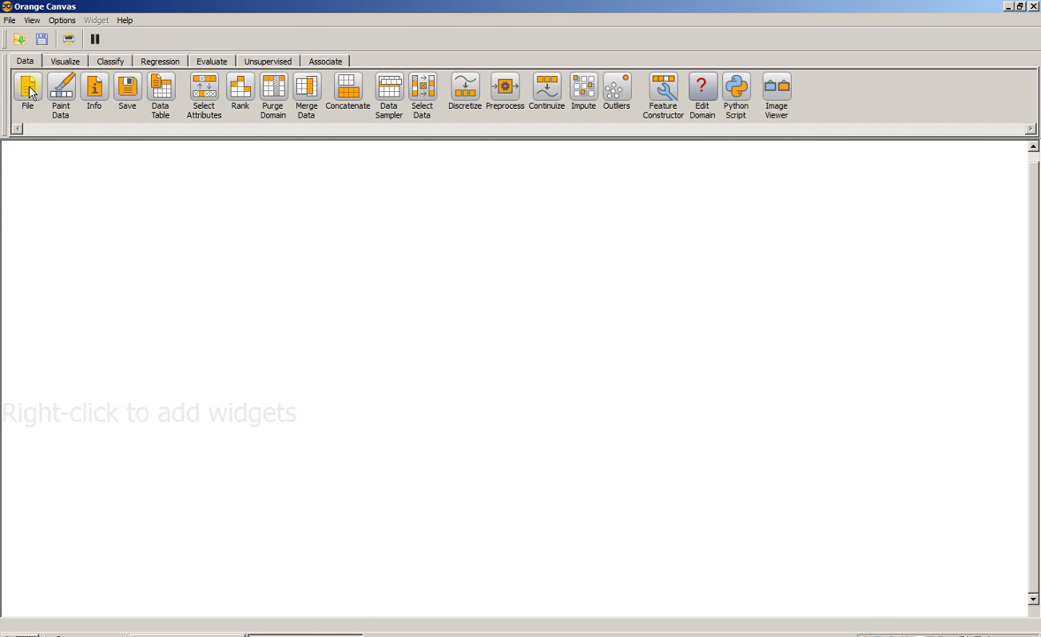
pyautogui.moveTo(29, 92); pyautogui.dragTo(231, 352)
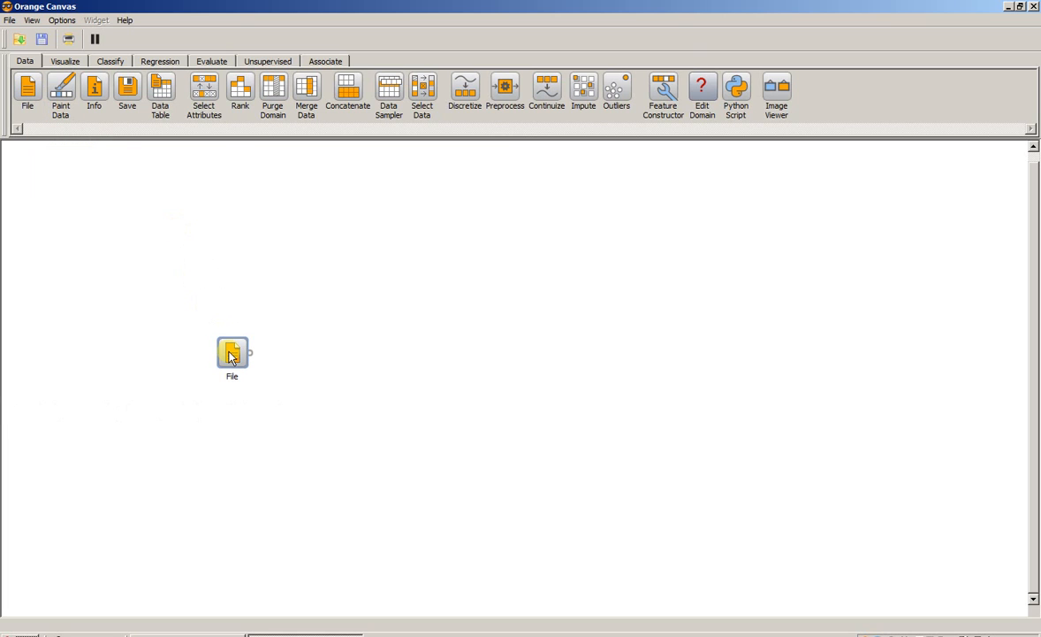
pyautogui.click(65, 61)
pyautogui.moveTo(34, 88); pyautogui.dragTo(334, 341)
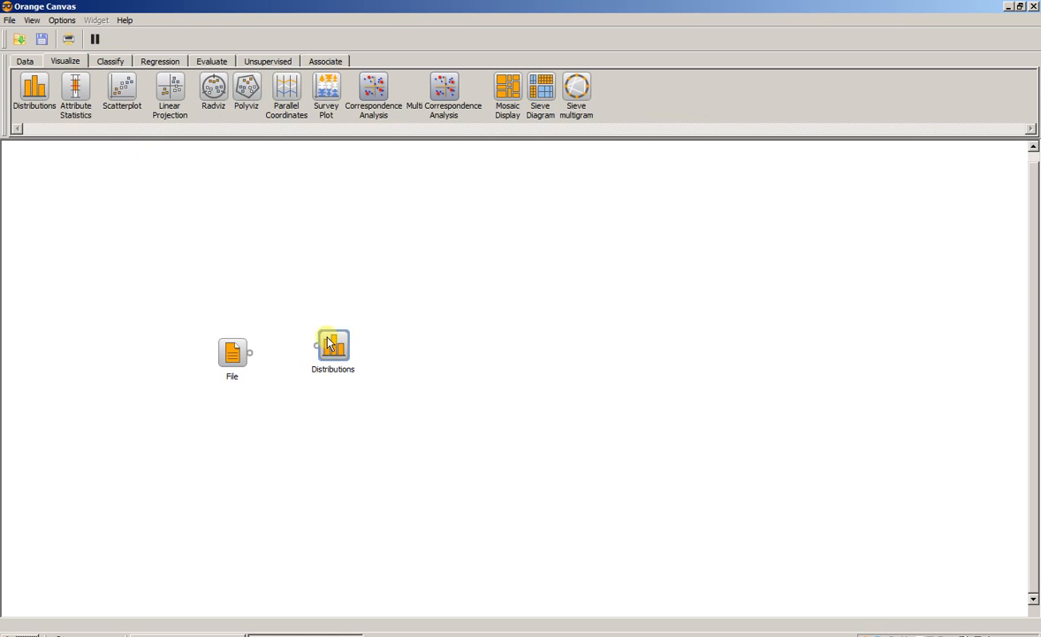
# Load the bridges.tab data set in the File widget and close its settings
pyautogui.click(245, 343)
pyautogui.rightClick(247, 345)
pyautogui.click(252, 354)
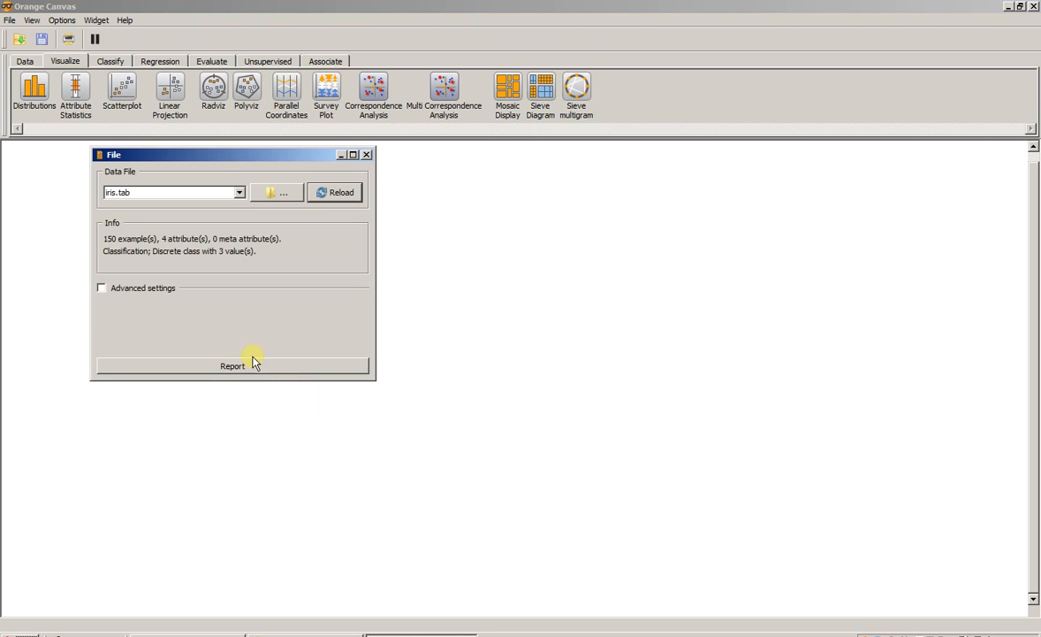
pyautogui.click(196, 195)
pyautogui.click(164, 212)
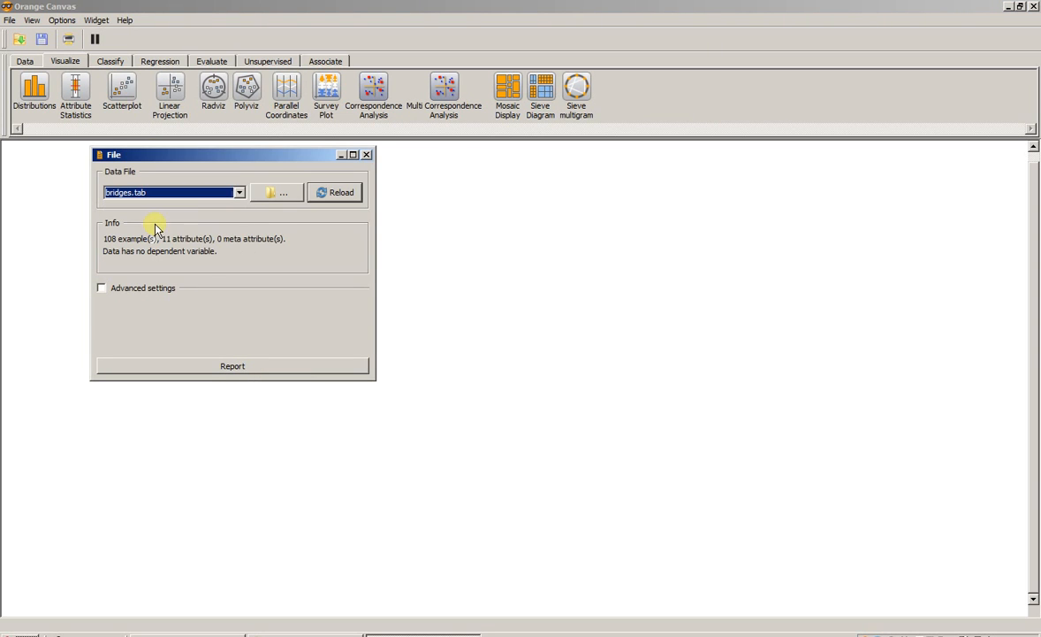
pyautogui.click(369, 155)
# Connect the File widget to the Distributions widget and open the distribution graph
pyautogui.moveTo(252, 352); pyautogui.dragTo(320, 345)
pyautogui.rightClick(329, 348)
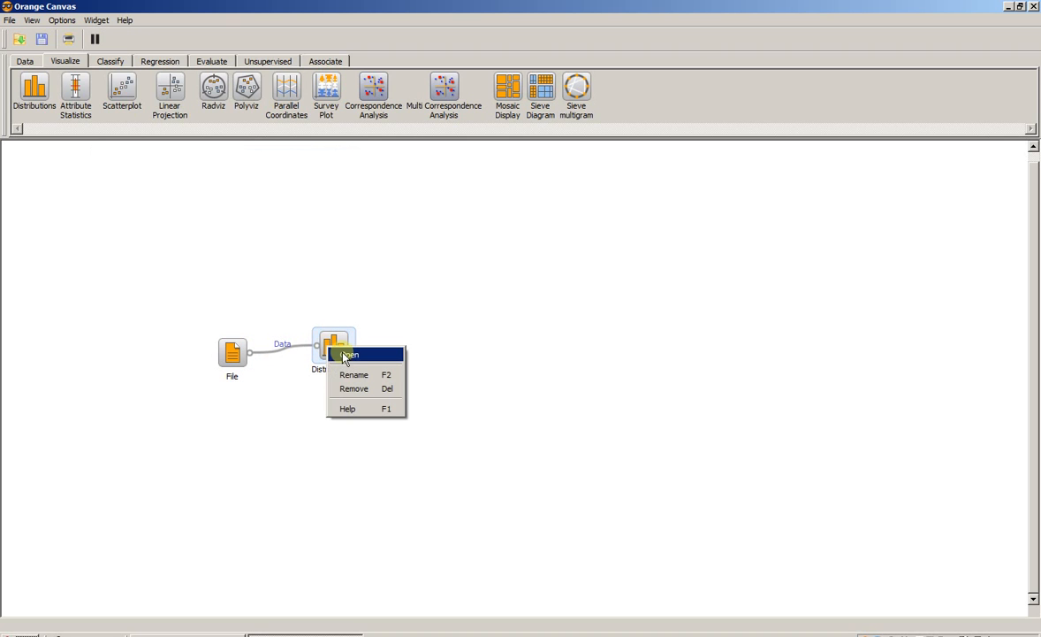
pyautogui.click(351, 357)
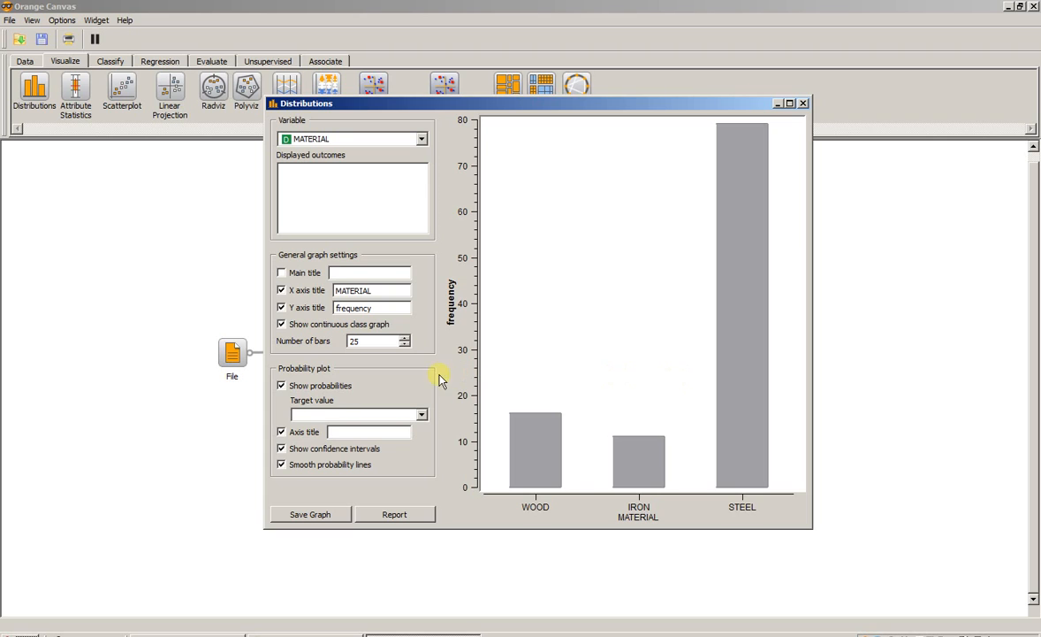
# Display the distribution of the bridges' LENGTH variable, followed by that of PURPOSE
pyautogui.click(327, 140)
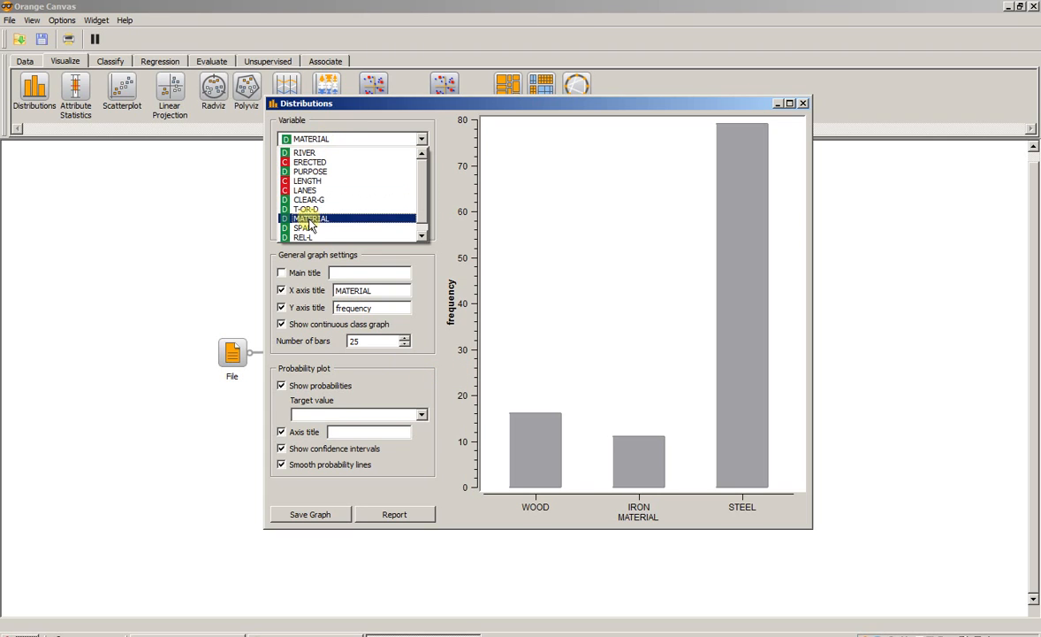
pyautogui.click(320, 180)
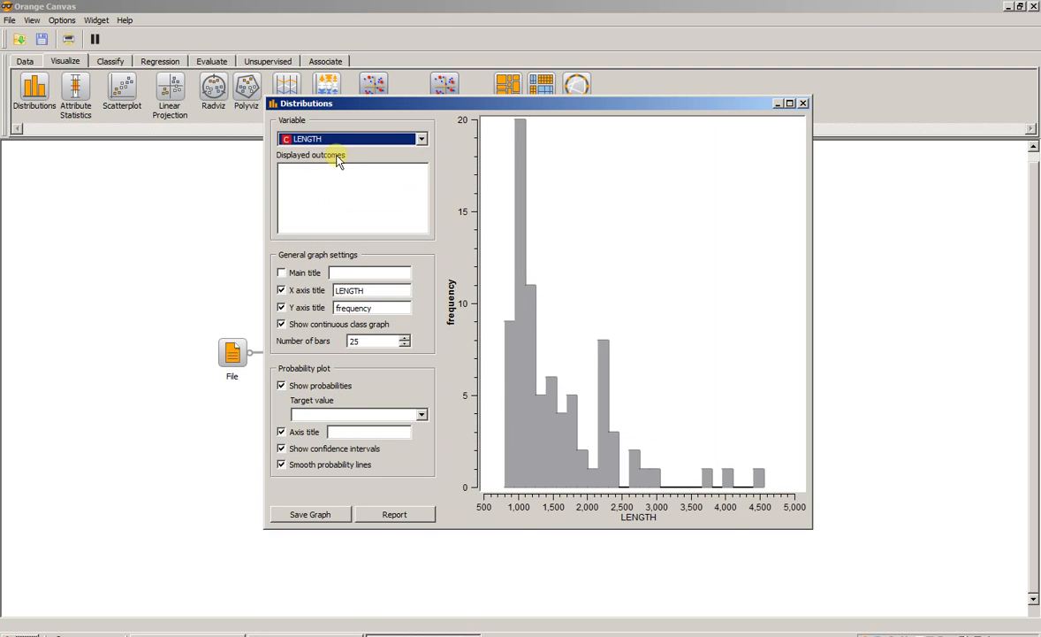
pyautogui.click(320, 139)
pyautogui.click(343, 152)
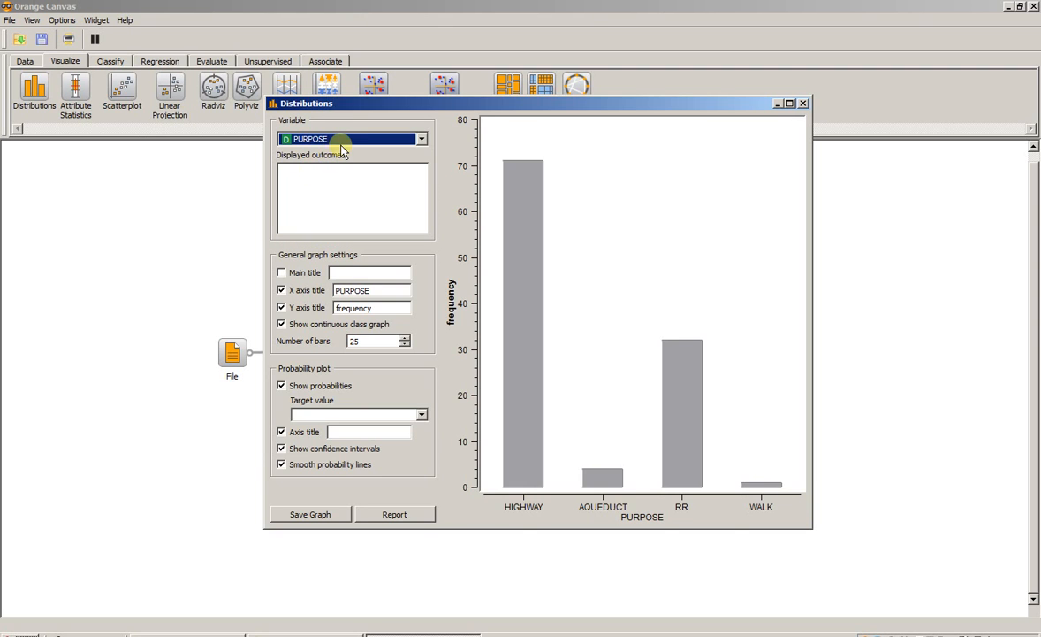
# Close the bridges distribution graph and delete both connected widgets from the canvas
pyautogui.click(803, 103)
pyautogui.moveTo(409, 297); pyautogui.dragTo(179, 427)
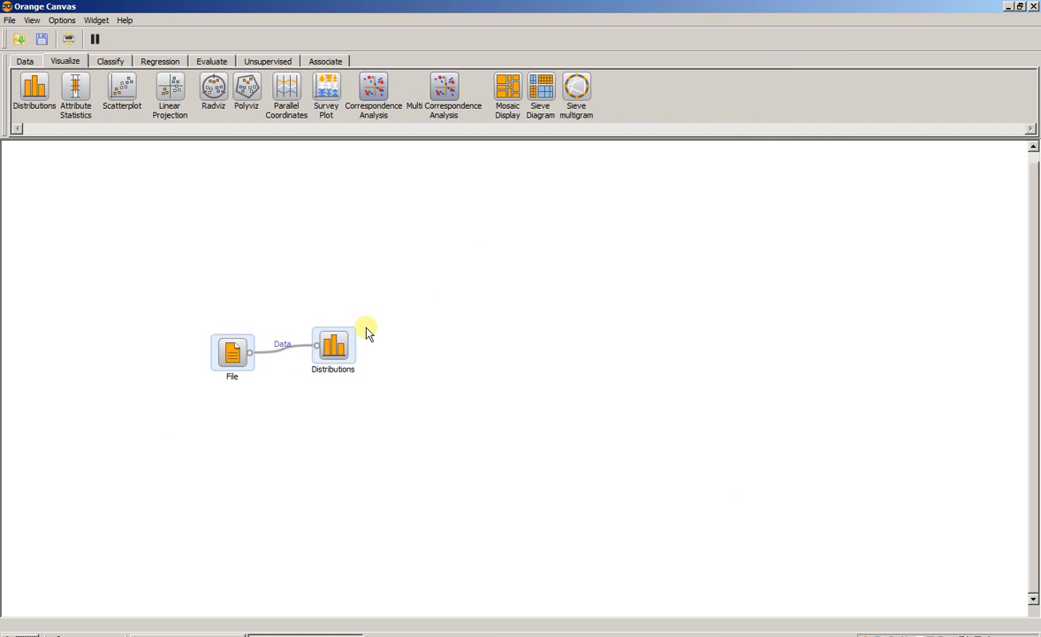
pyautogui.press('Delete')
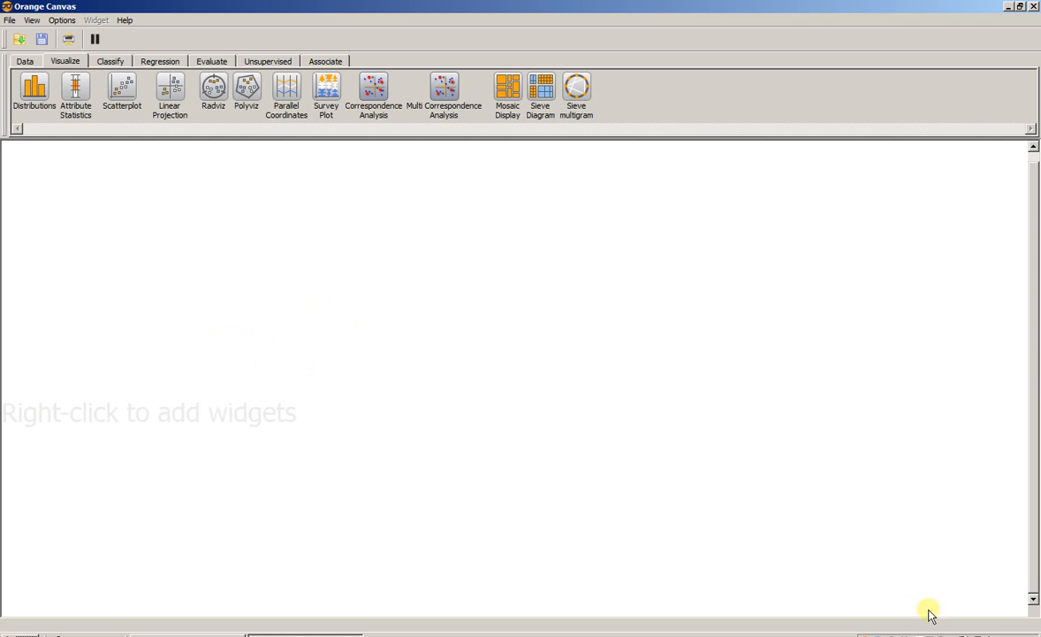